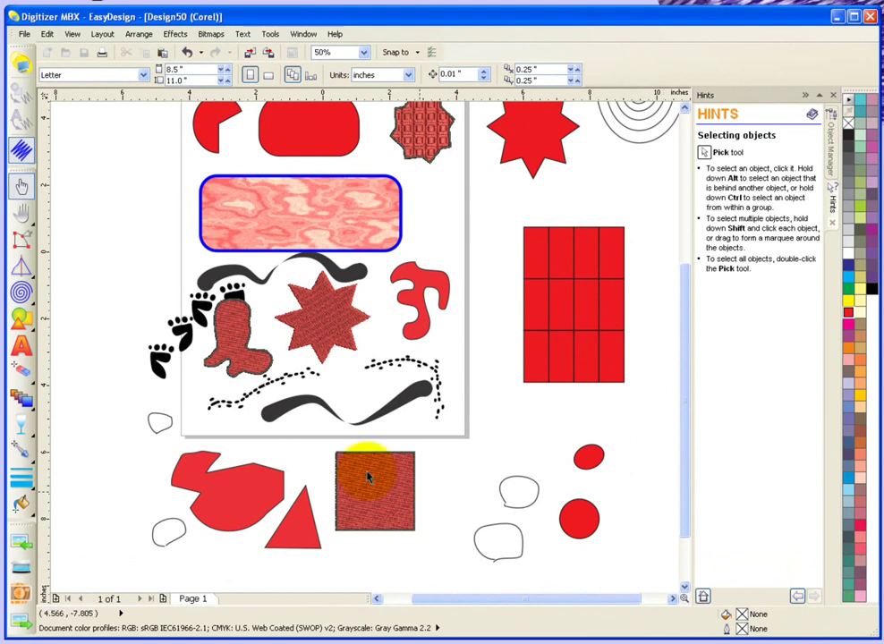
Open the Basic Vector Shapes flyout to show the other perfect shape tools.
{"action": "left_click", "coordinate": [33, 330]}
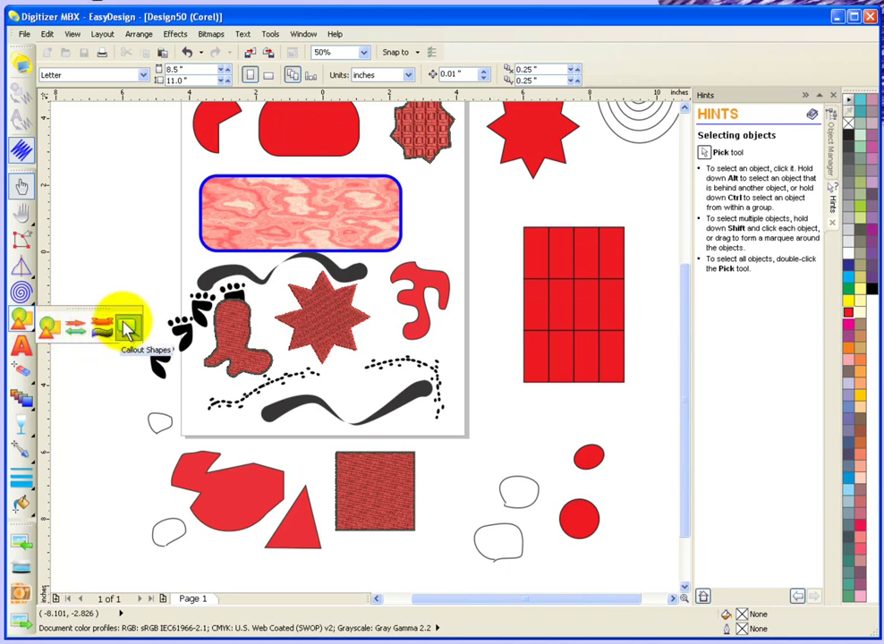
With Basic Shapes, draw a red parallelogram about 1.312 by 1.271 inches left of the page.
{"action": "left_click", "coordinate": [49, 331]}
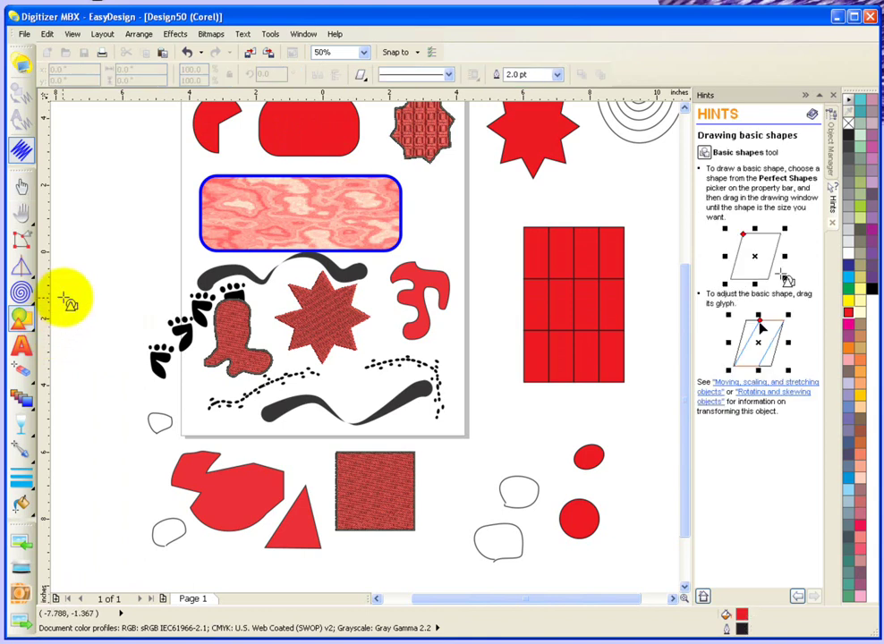
{"action": "left_click_drag", "start_coordinate": [101, 218], "coordinate": [146, 260]}
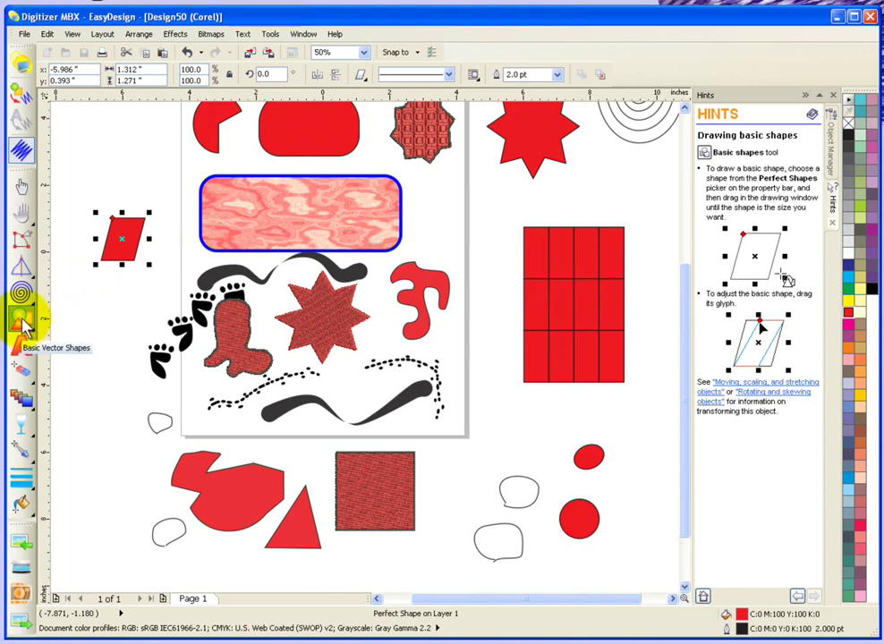
Draw a red lightning bolt below the parallelogram.
{"action": "left_click", "coordinate": [361, 75]}
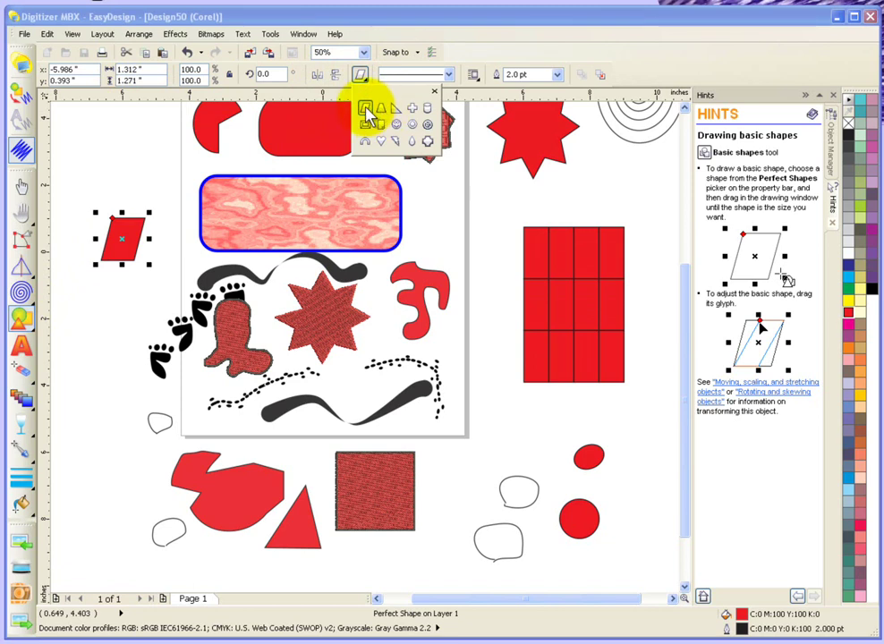
{"action": "left_click", "coordinate": [366, 111]}
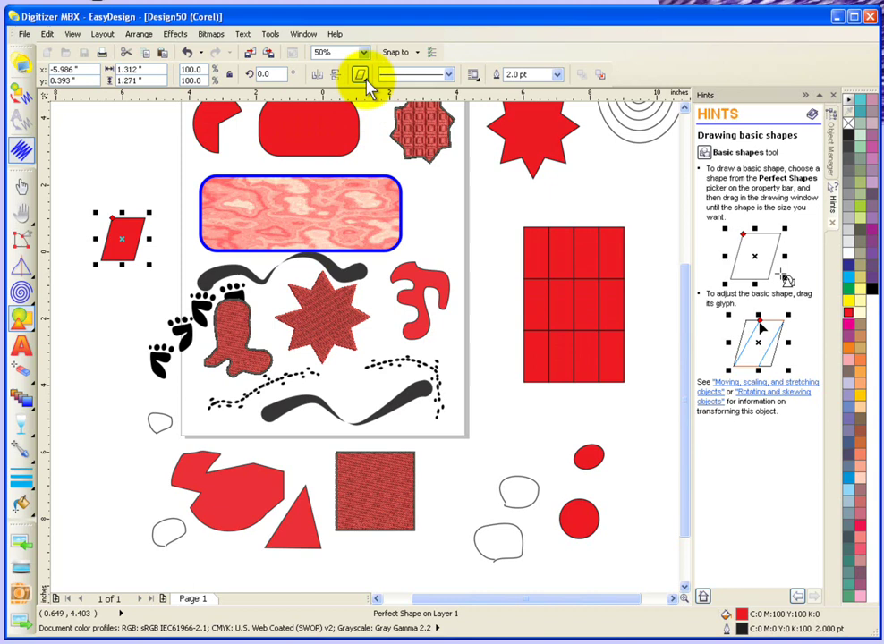
{"action": "left_click", "coordinate": [365, 78]}
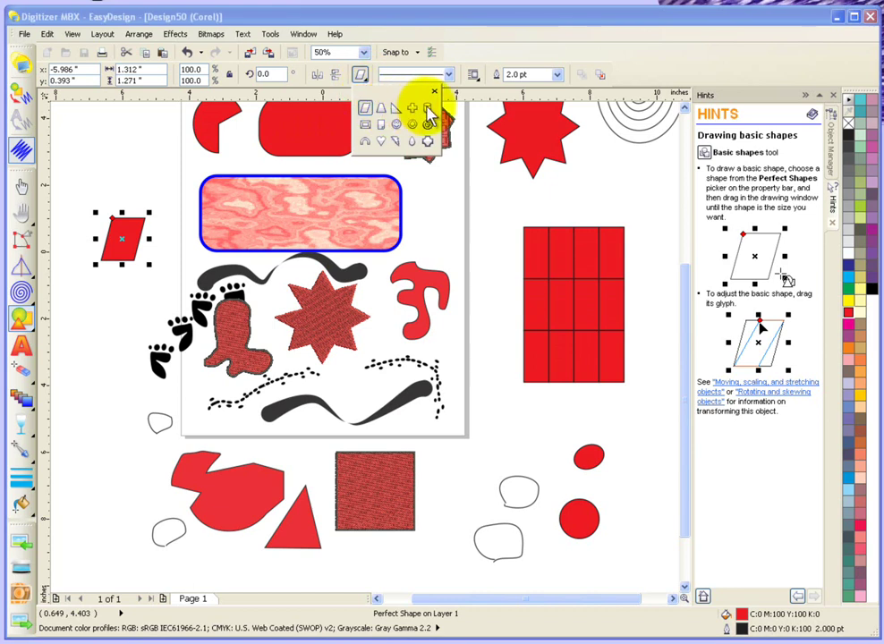
{"action": "left_click", "coordinate": [398, 141]}
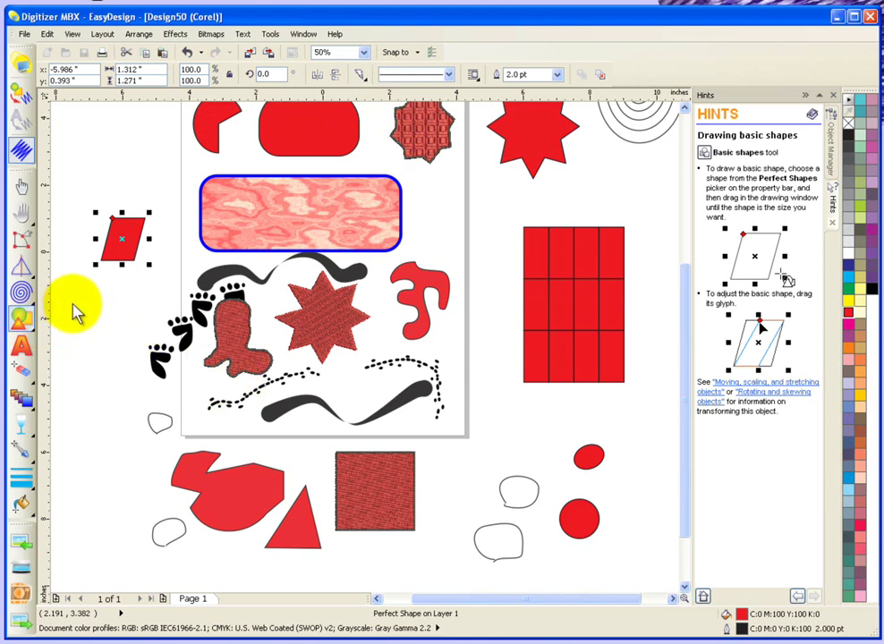
{"action": "left_click_drag", "start_coordinate": [73, 302], "coordinate": [125, 472]}
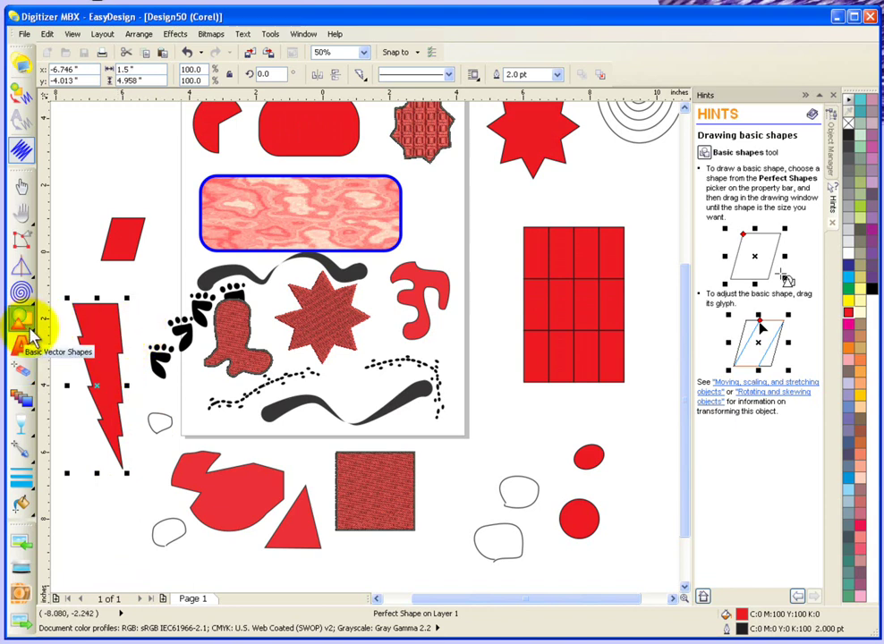
Draw a red smiley face above the parallelogram.
{"action": "left_click", "coordinate": [361, 75]}
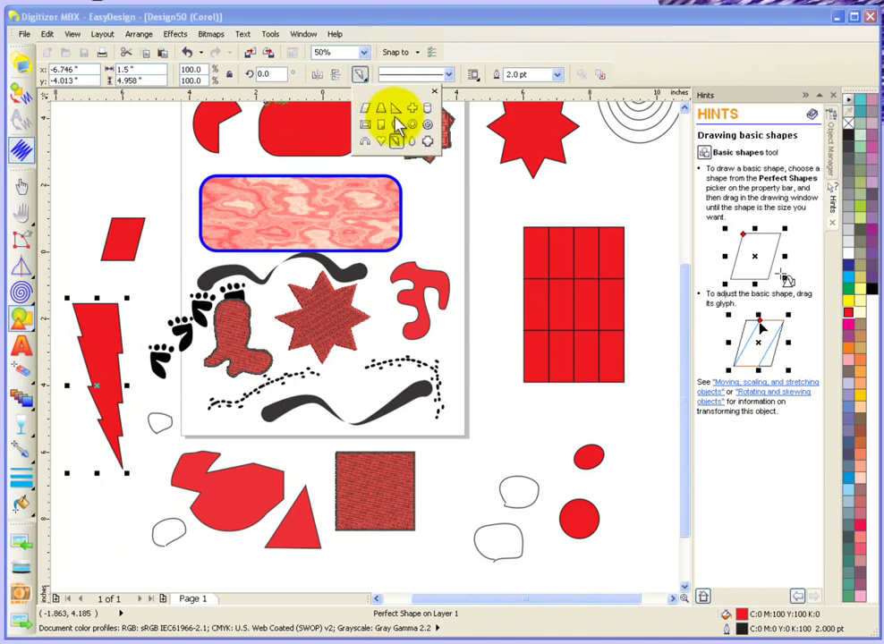
{"action": "left_click", "coordinate": [396, 125]}
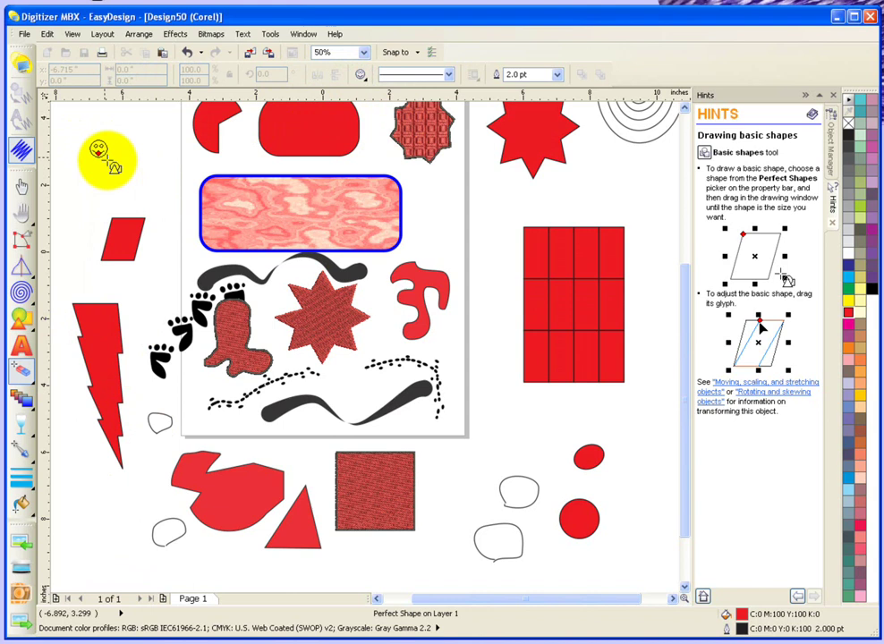
{"action": "left_click_drag", "start_coordinate": [89, 132], "coordinate": [154, 197]}
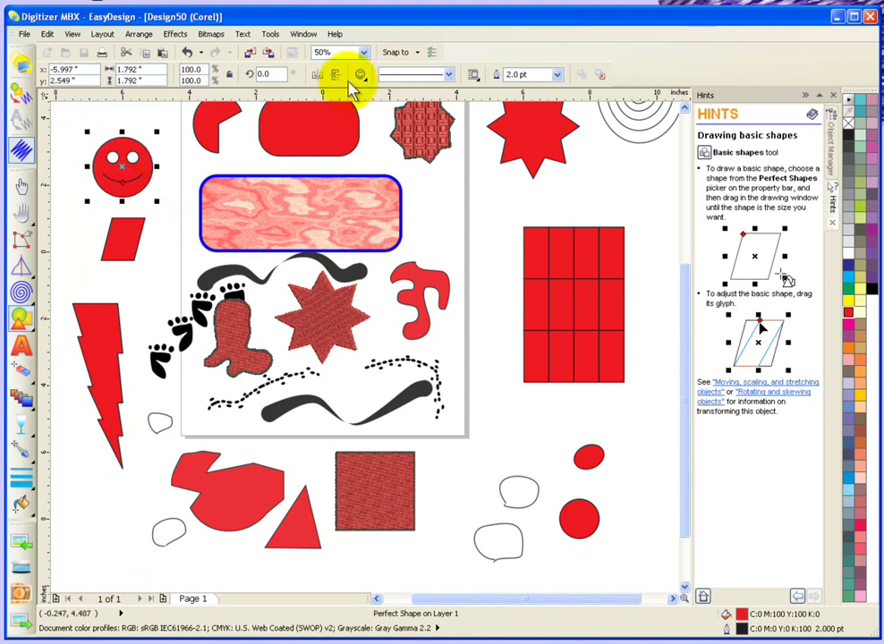
Draw a red teardrop, about 0.958 by 2.667 inches, left of the red grid.
{"action": "left_click", "coordinate": [360, 76]}
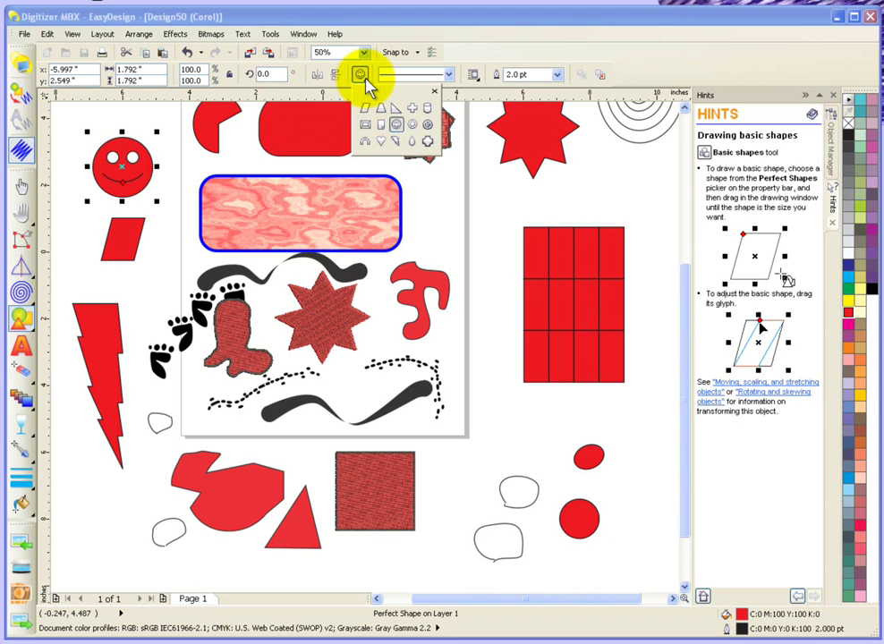
{"action": "left_click", "coordinate": [412, 142]}
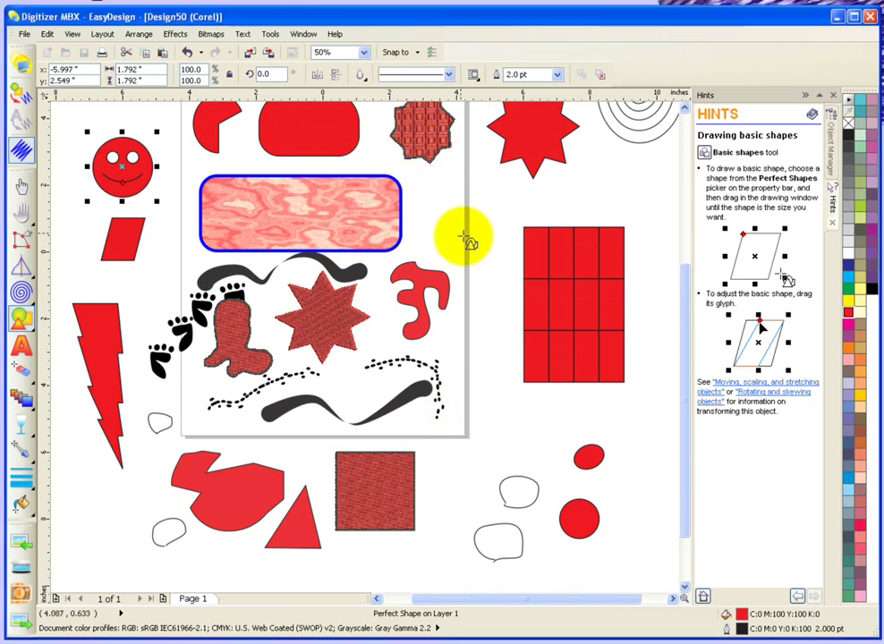
{"action": "left_click_drag", "start_coordinate": [482, 201], "coordinate": [509, 290]}
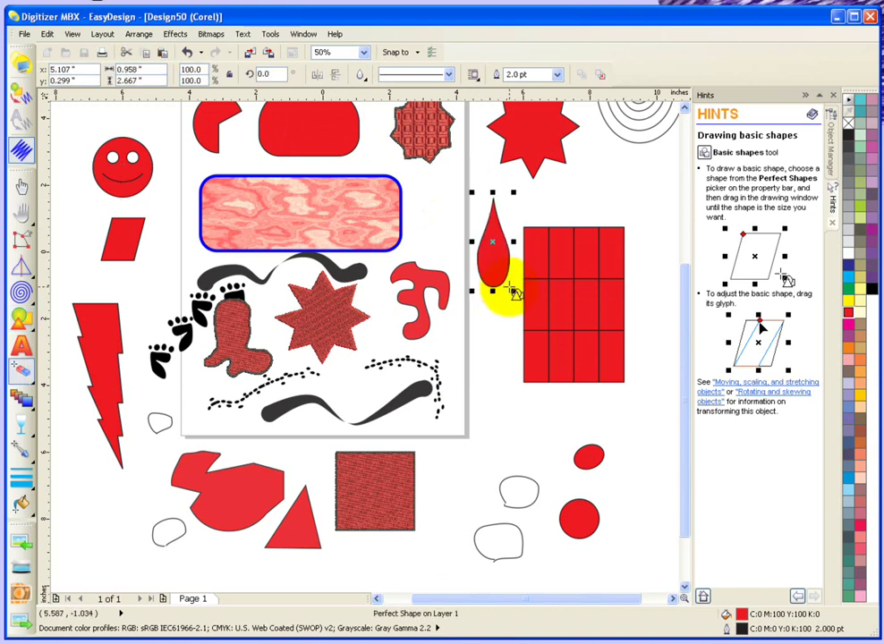
Using Arrow Shapes, draw a red double-headed vertical arrow right of the grid.
{"action": "left_click", "coordinate": [36, 336]}
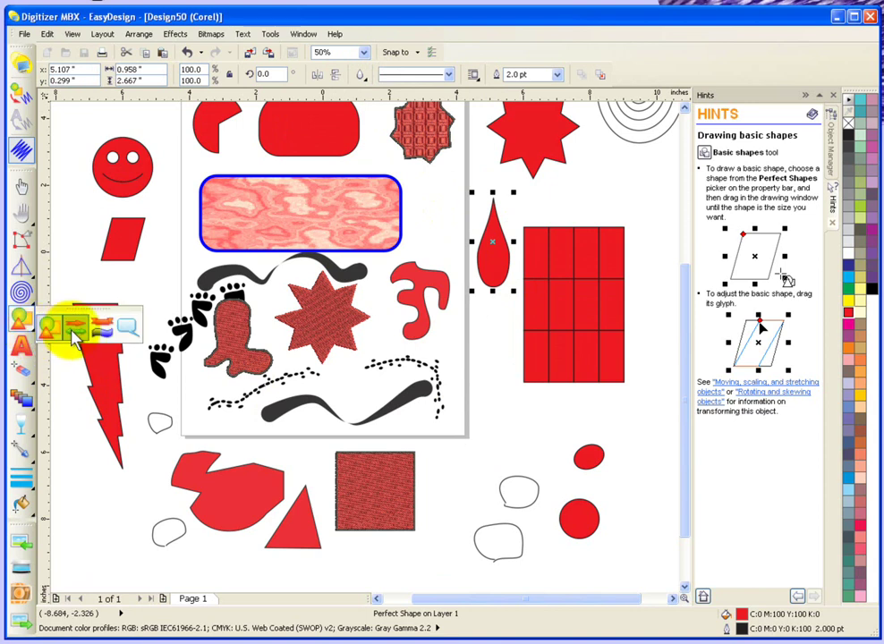
{"action": "left_click", "coordinate": [75, 331]}
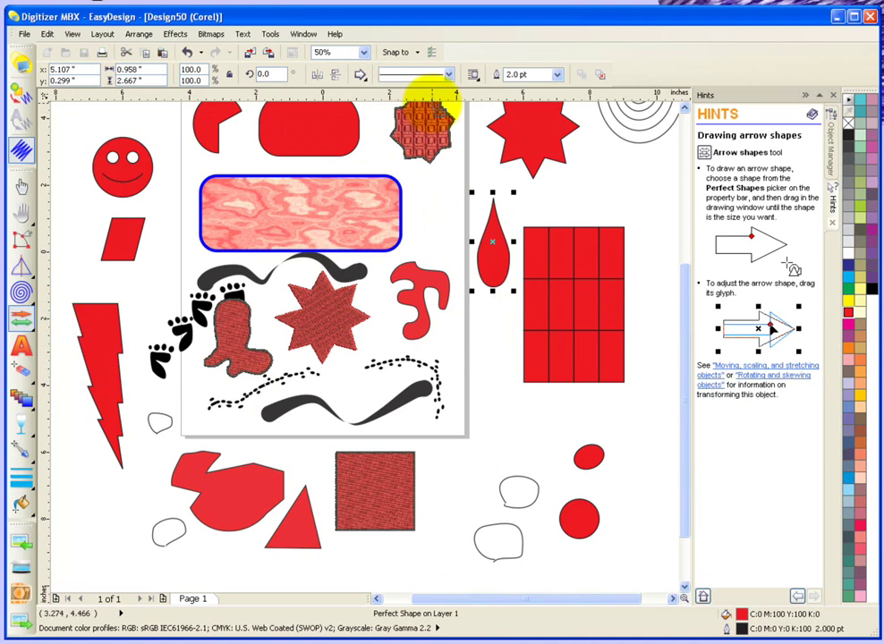
{"action": "left_click", "coordinate": [360, 76]}
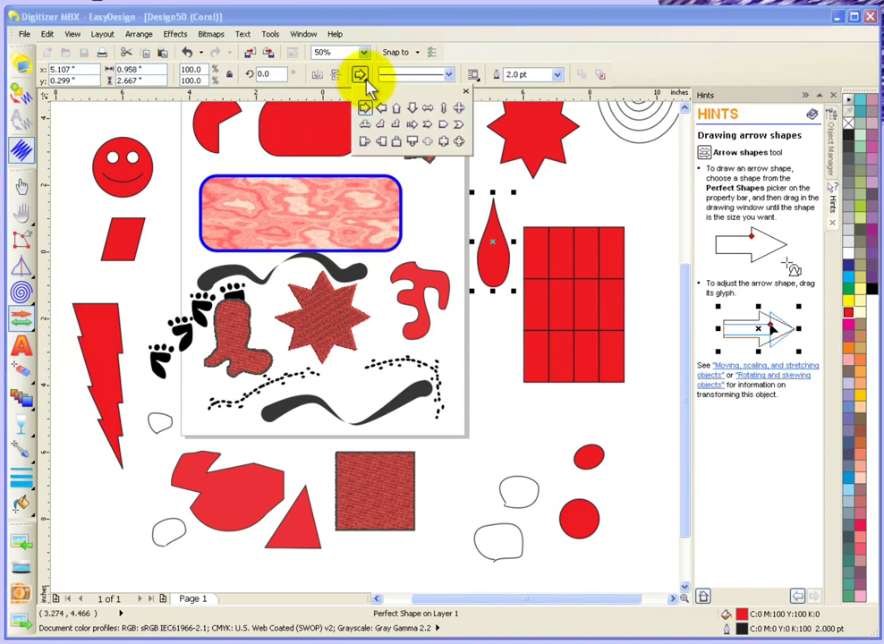
{"action": "left_click", "coordinate": [446, 114]}
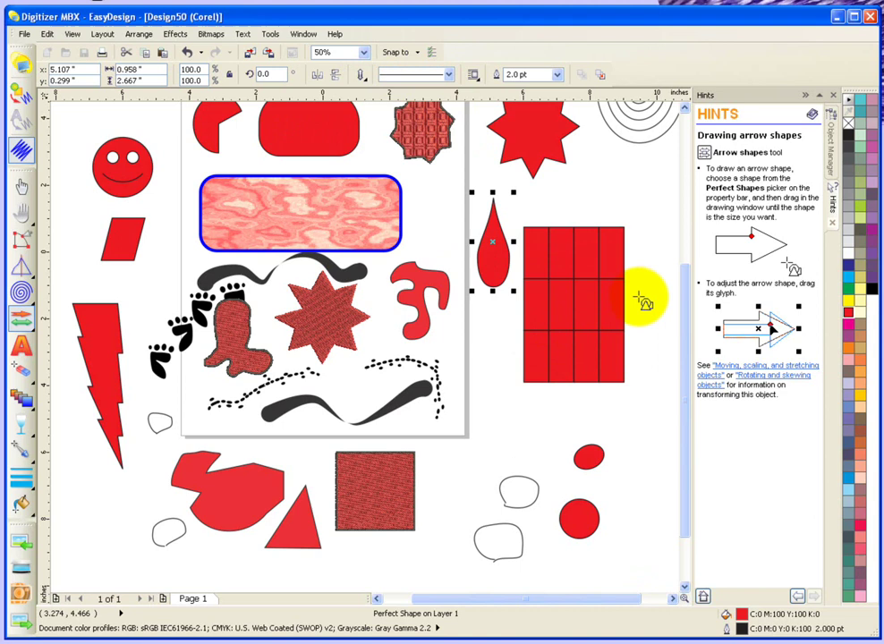
{"action": "left_click_drag", "start_coordinate": [652, 298], "coordinate": [637, 405]}
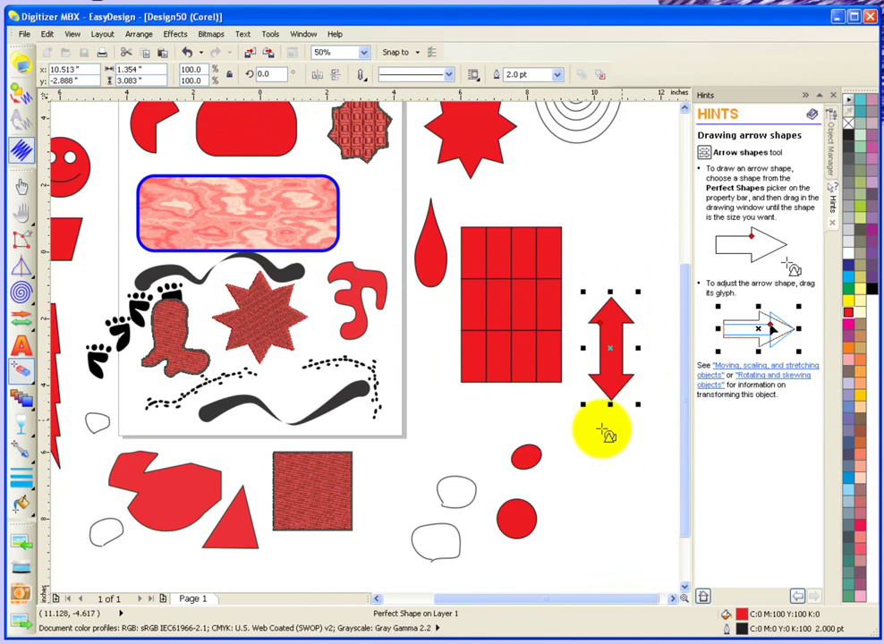
Draw a 1.875 by 1.479-inch red bent arrow beside the small ellipse.
{"action": "left_click", "coordinate": [362, 77]}
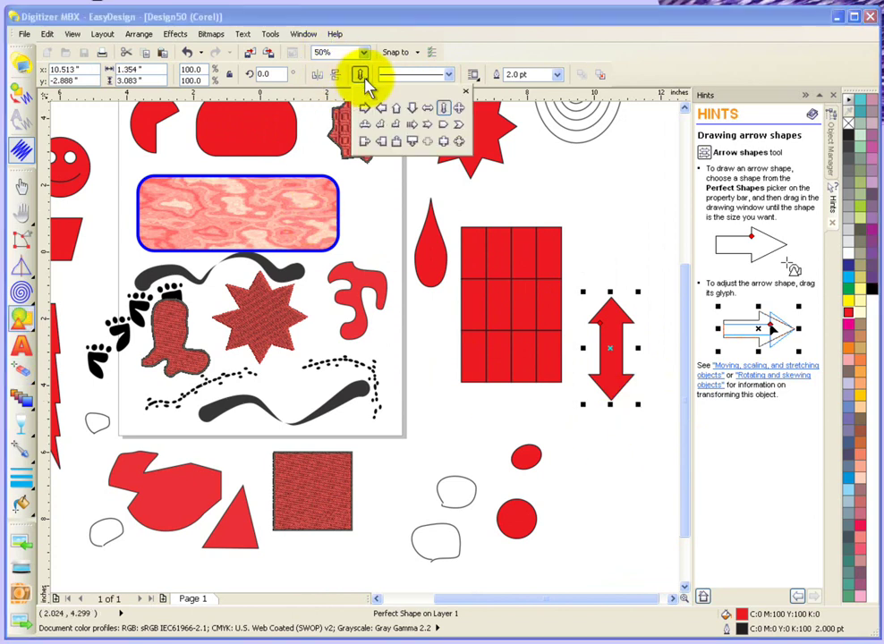
{"action": "left_click", "coordinate": [398, 125]}
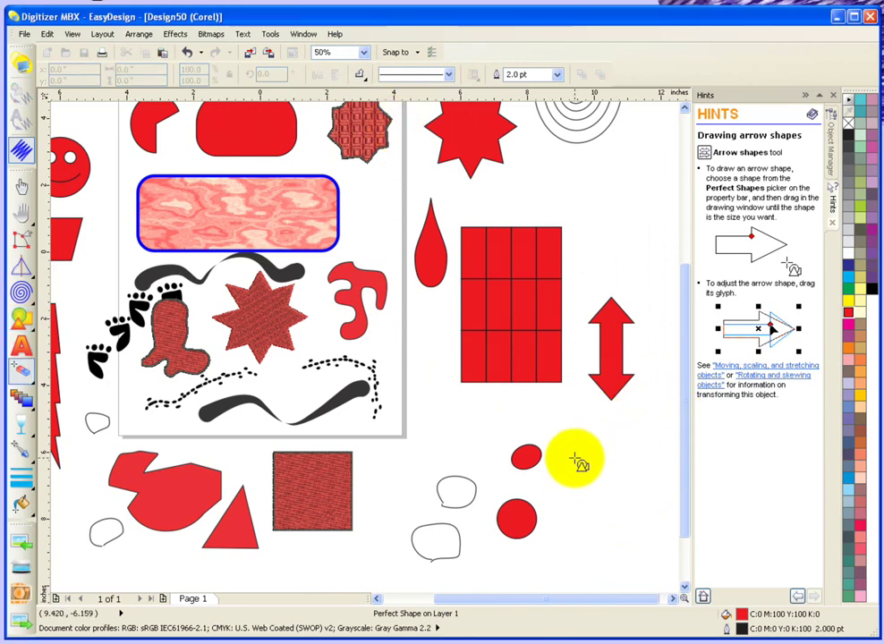
{"action": "left_click_drag", "start_coordinate": [576, 458], "coordinate": [638, 507]}
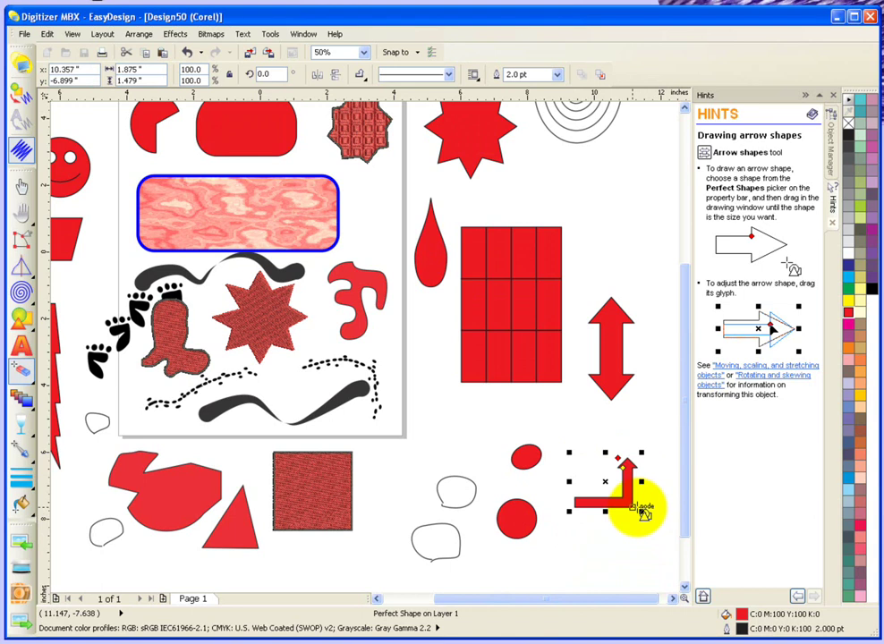
Zoom in and narrow the bent arrow's shaft with the Shape tool, keeping the arrowhead's size.
{"action": "scroll", "coordinate": [638, 508], "scroll_direction": "up", "scroll_amount": 3}
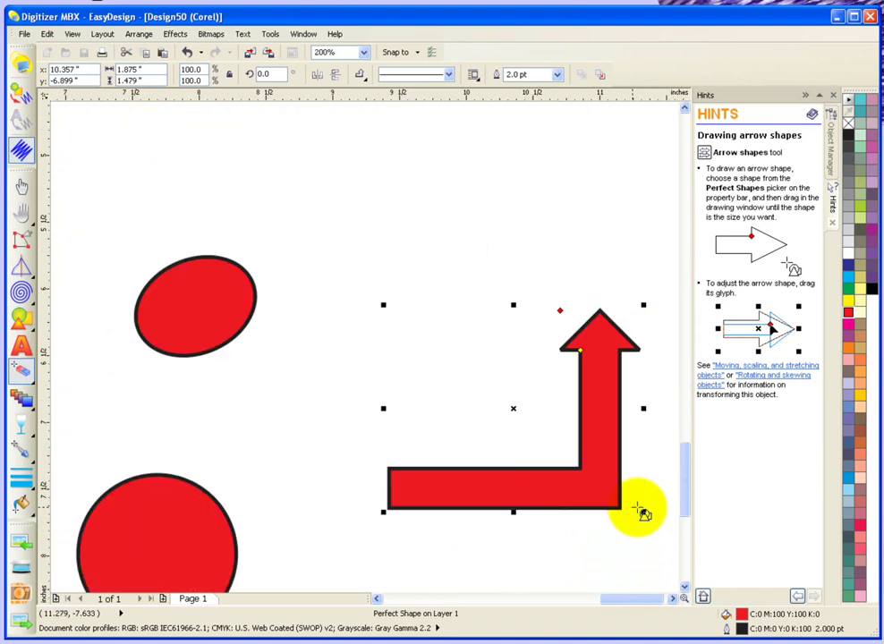
{"action": "left_click", "coordinate": [22, 238]}
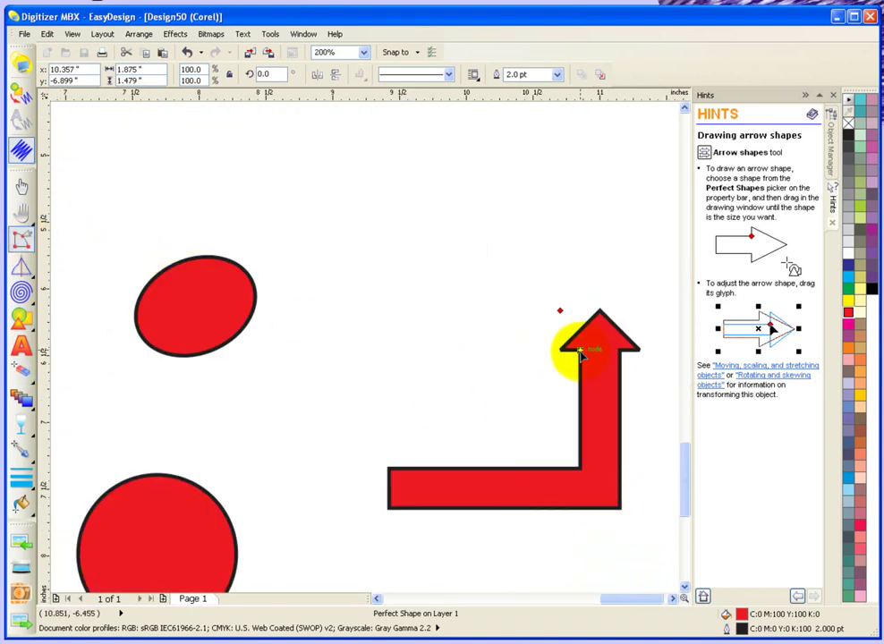
{"action": "left_click_drag", "start_coordinate": [580, 355], "coordinate": [592, 349]}
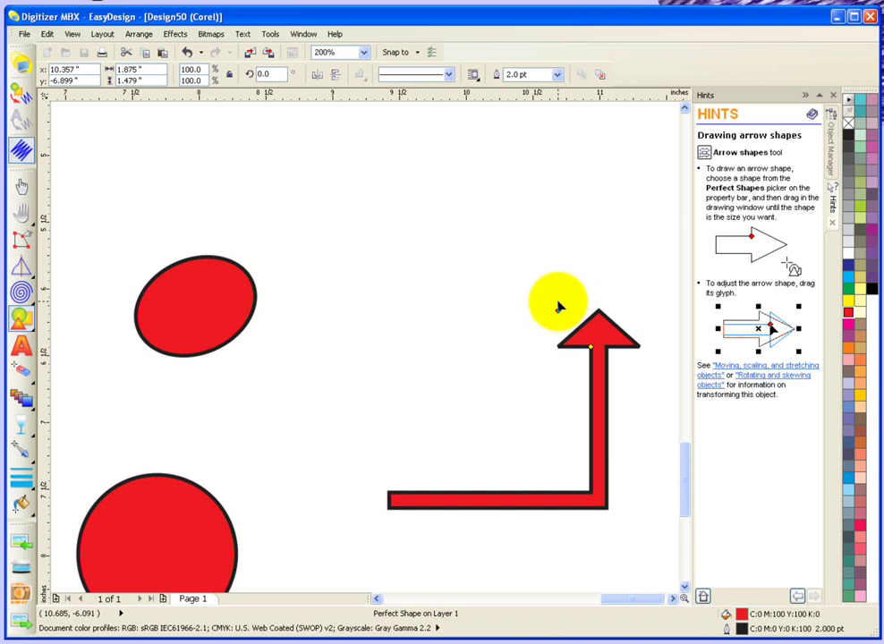
Draw a 2.854 by 0.703-inch red ribbon banner and move it up to the canvas top.
{"action": "left_click", "coordinate": [33, 328]}
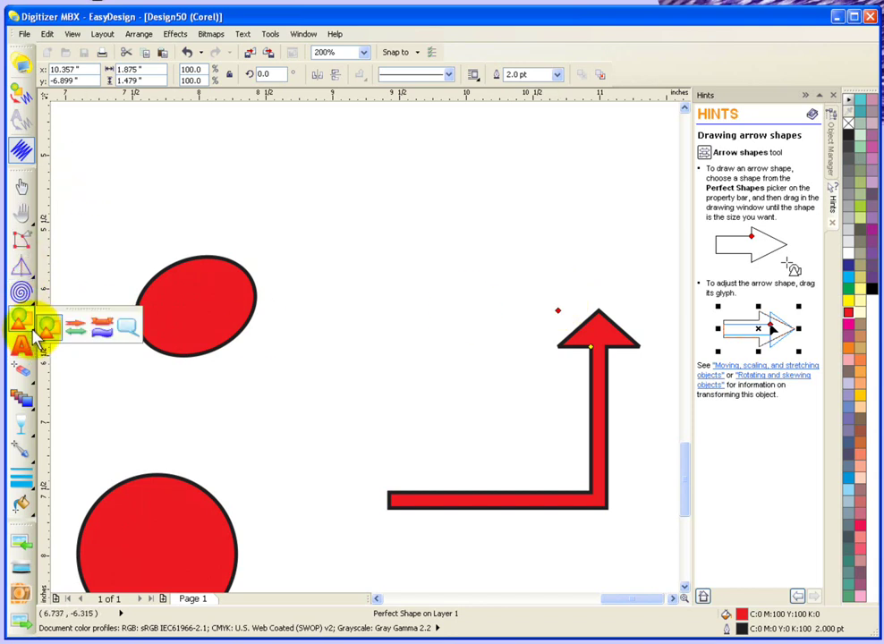
{"action": "left_click", "coordinate": [105, 331]}
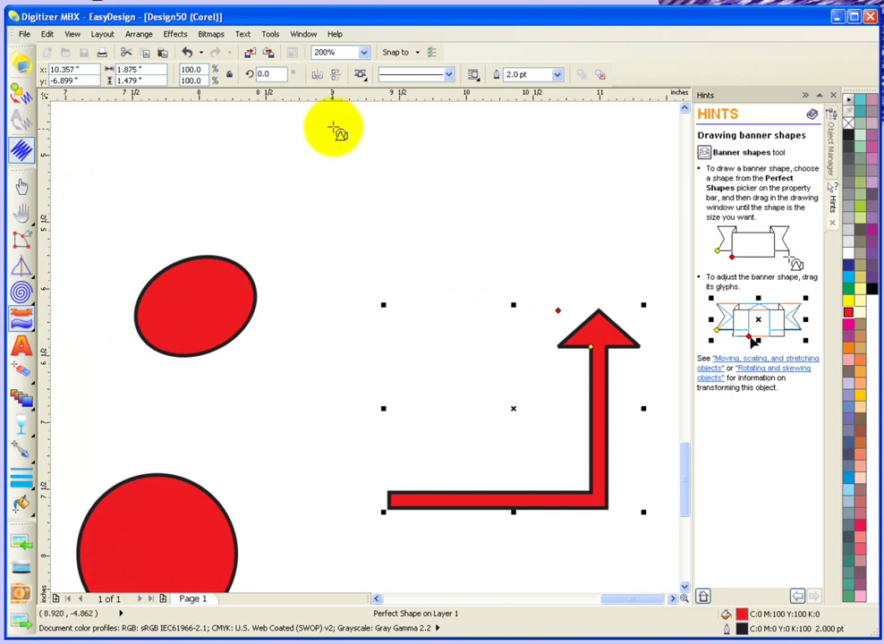
{"action": "left_click", "coordinate": [360, 77]}
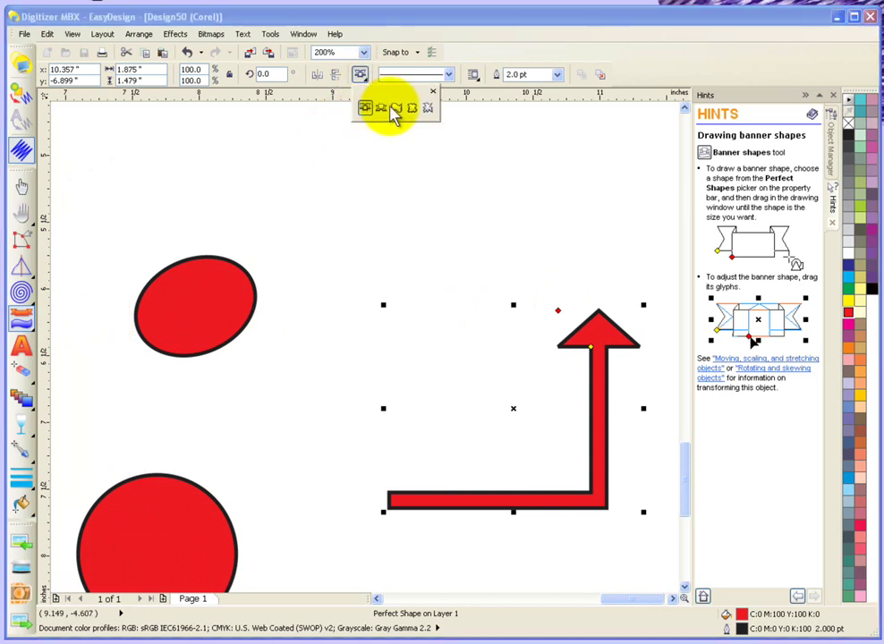
{"action": "left_click", "coordinate": [383, 109]}
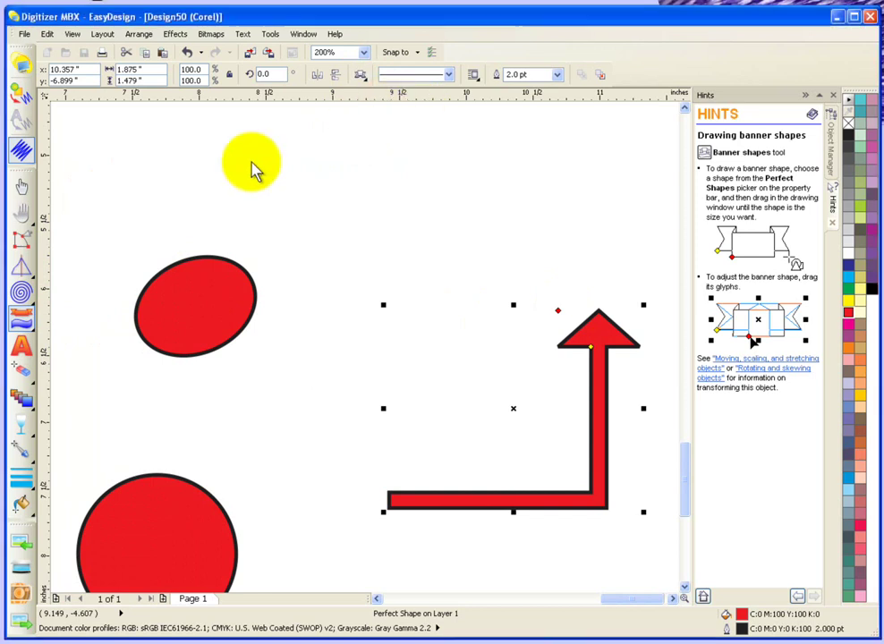
{"action": "left_click_drag", "start_coordinate": [217, 168], "coordinate": [599, 261]}
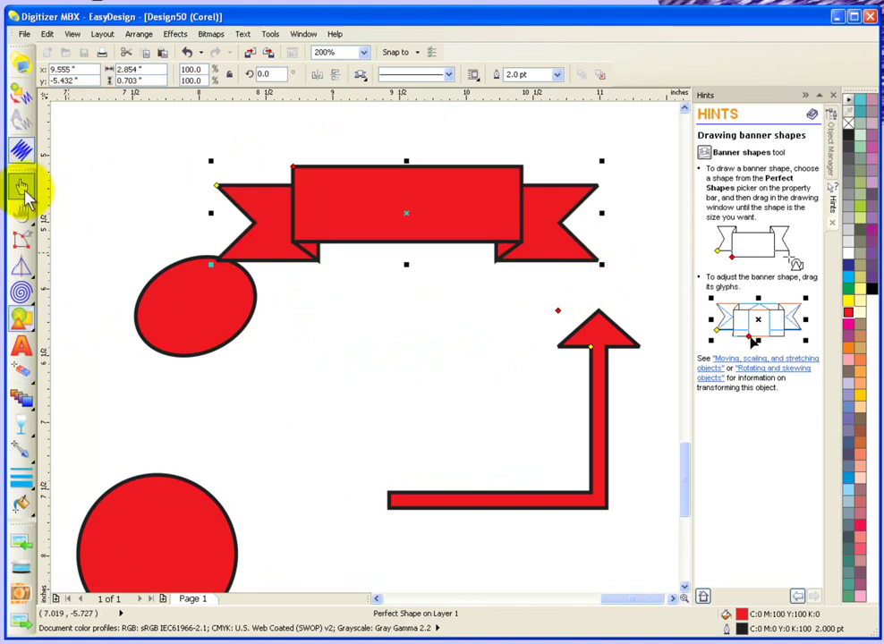
{"action": "left_click_drag", "start_coordinate": [311, 193], "coordinate": [346, 165]}
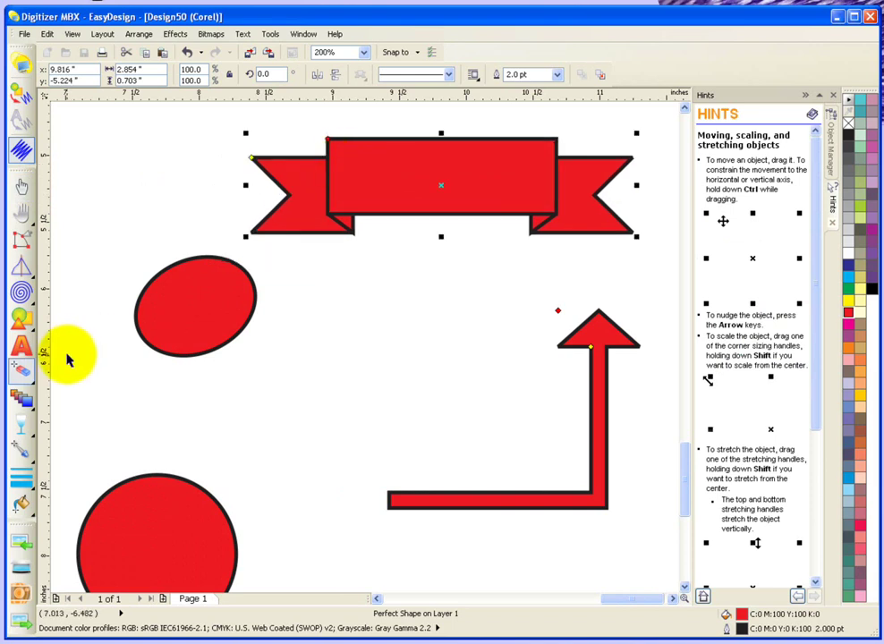
Draw a starburst about 1.833 by 1.073 inches mid-canvas and fill it yellow.
{"action": "left_click", "coordinate": [36, 335]}
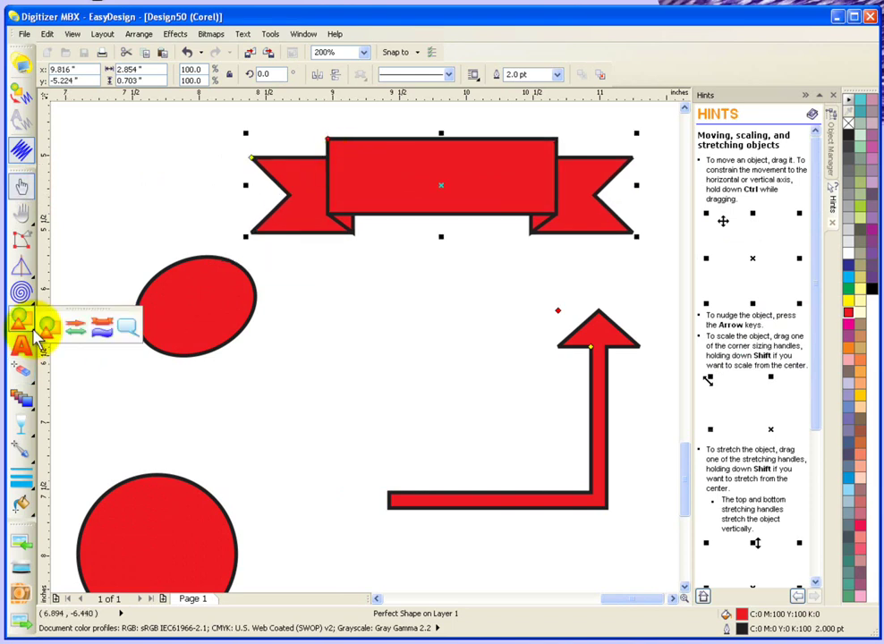
{"action": "left_click", "coordinate": [102, 327]}
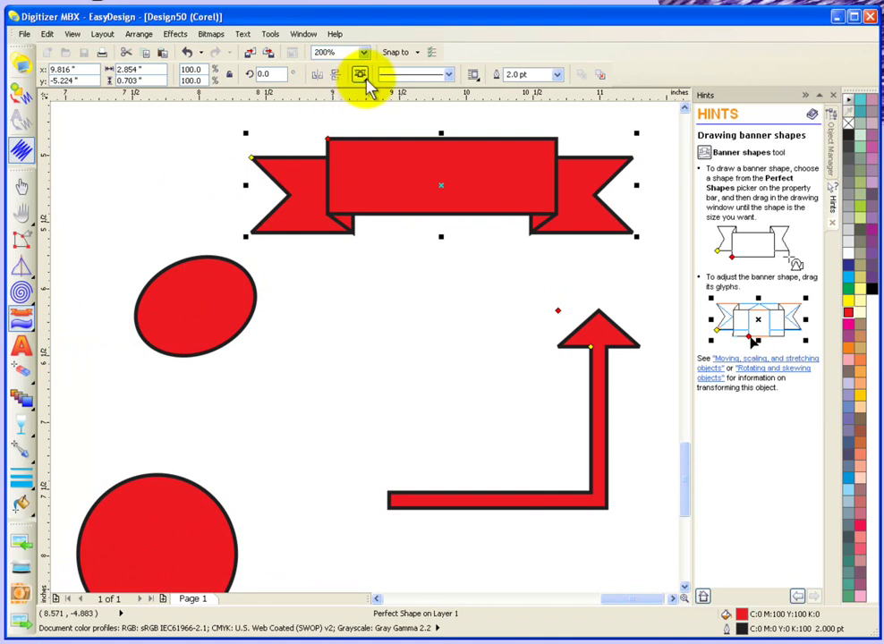
{"action": "left_click", "coordinate": [361, 77]}
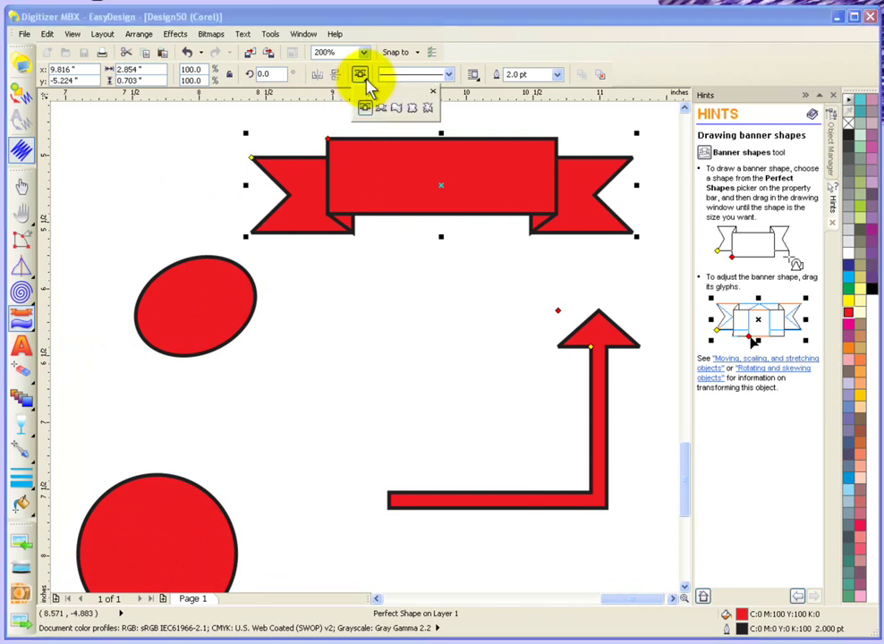
{"action": "left_click", "coordinate": [413, 108]}
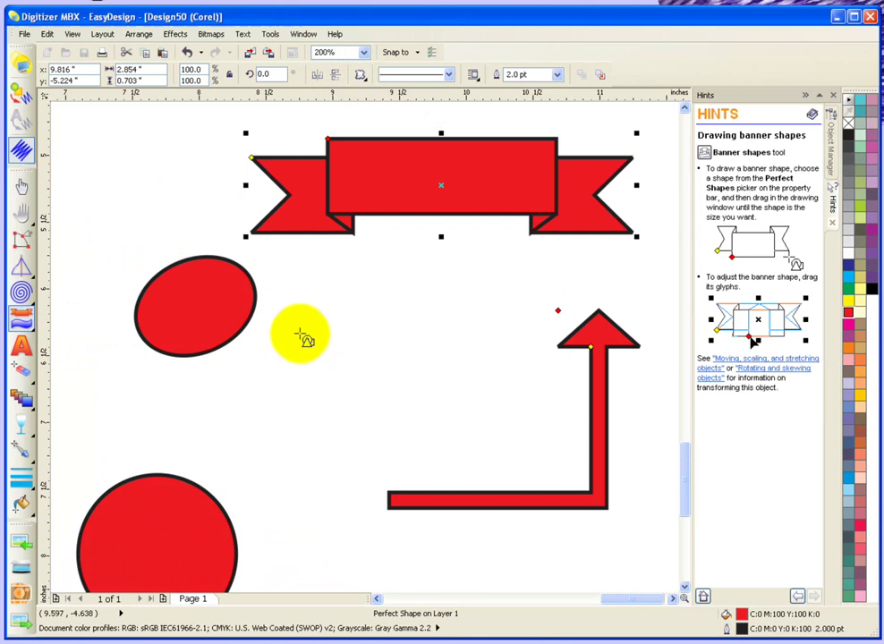
{"action": "left_click_drag", "start_coordinate": [301, 332], "coordinate": [546, 479]}
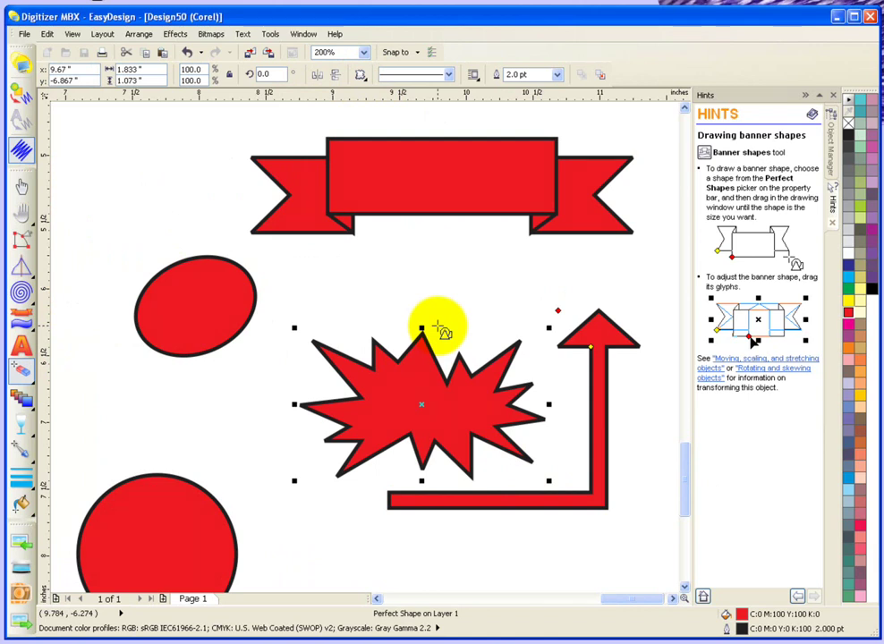
{"action": "left_click", "coordinate": [848, 302]}
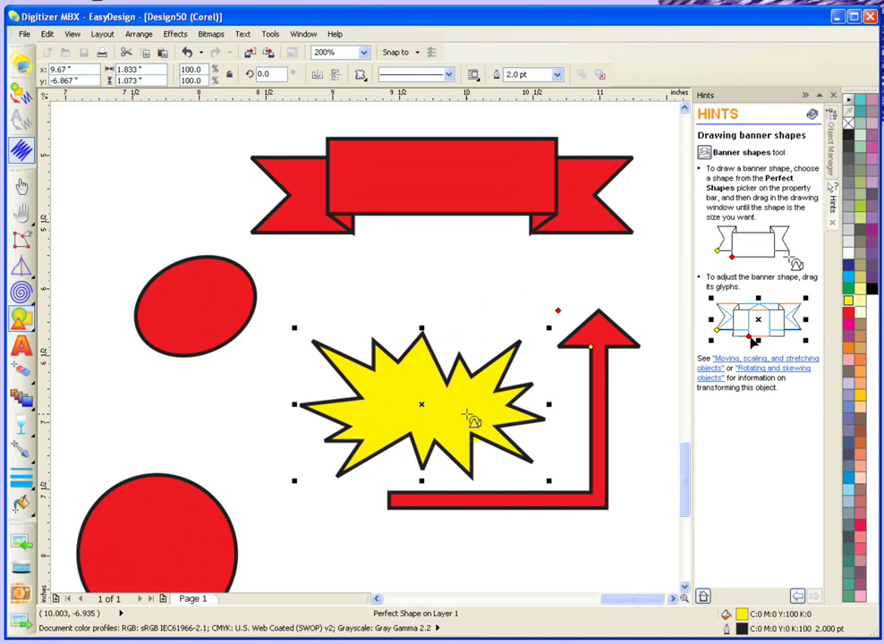
Draw a yellow round speech-bubble callout, about 1.083 by 0.867 inches, left of the banner.
{"action": "left_click", "coordinate": [33, 331]}
{"action": "left_click", "coordinate": [33, 331]}
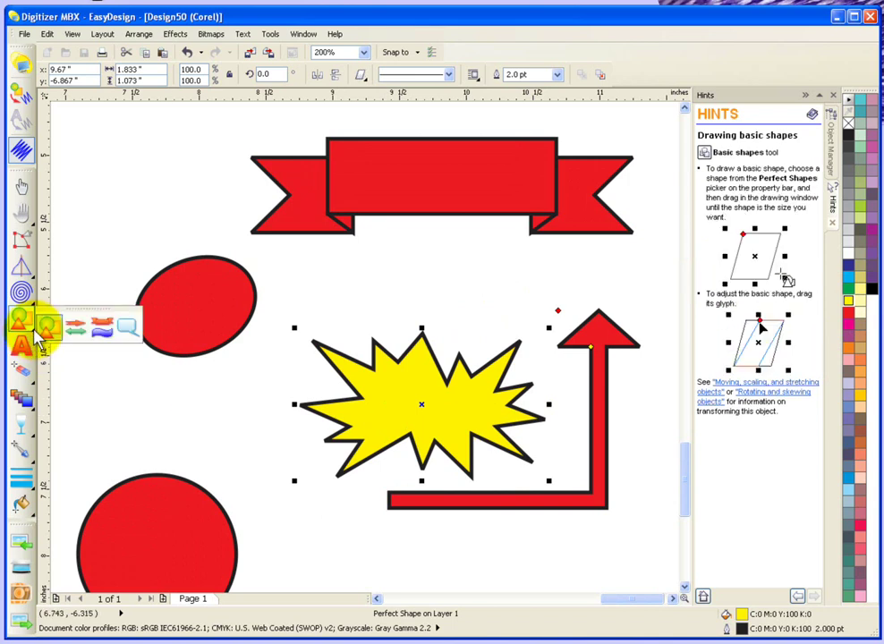
{"action": "left_click", "coordinate": [129, 328]}
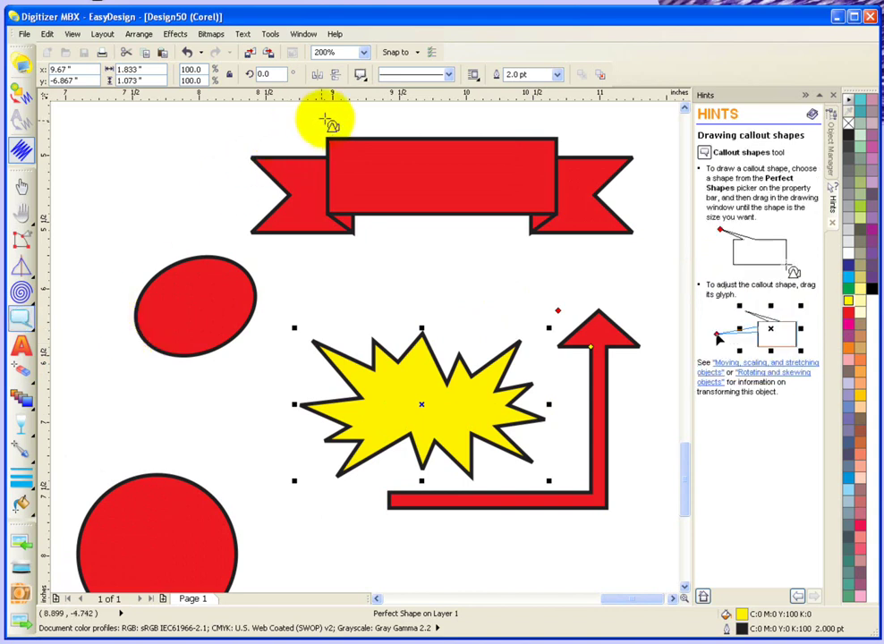
{"action": "left_click", "coordinate": [367, 85]}
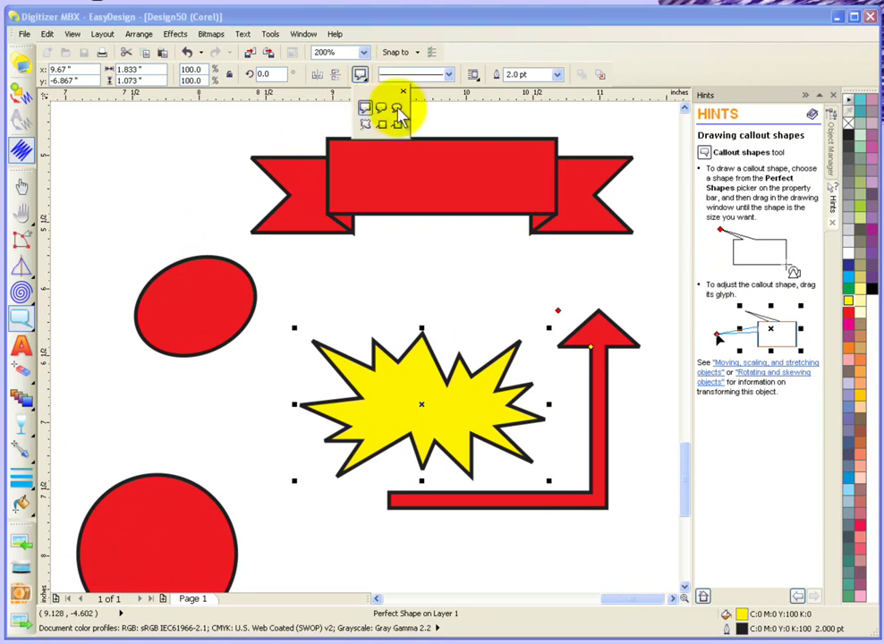
{"action": "left_click", "coordinate": [397, 110]}
{"action": "left_click_drag", "start_coordinate": [105, 153], "coordinate": [255, 206]}
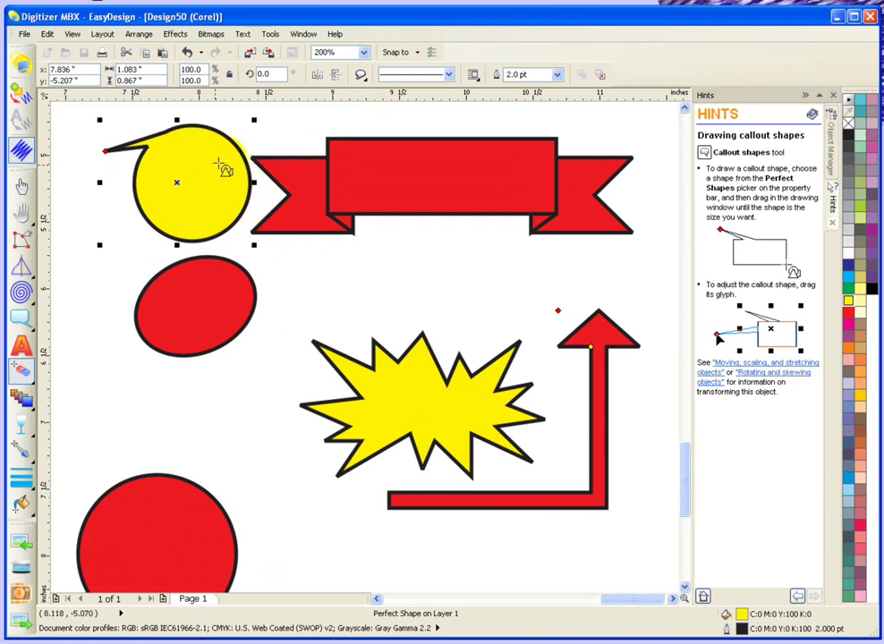
Convert the yellow callout to embroidery, zoom out, and toggle vector and stitch display off and back on.
{"action": "left_click", "coordinate": [23, 95]}
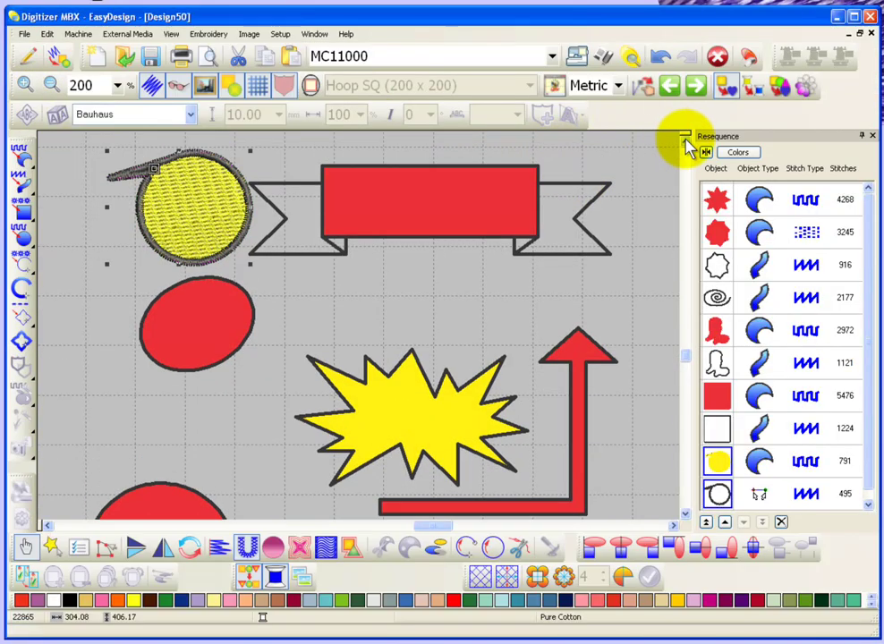
{"action": "key", "text": "0"}
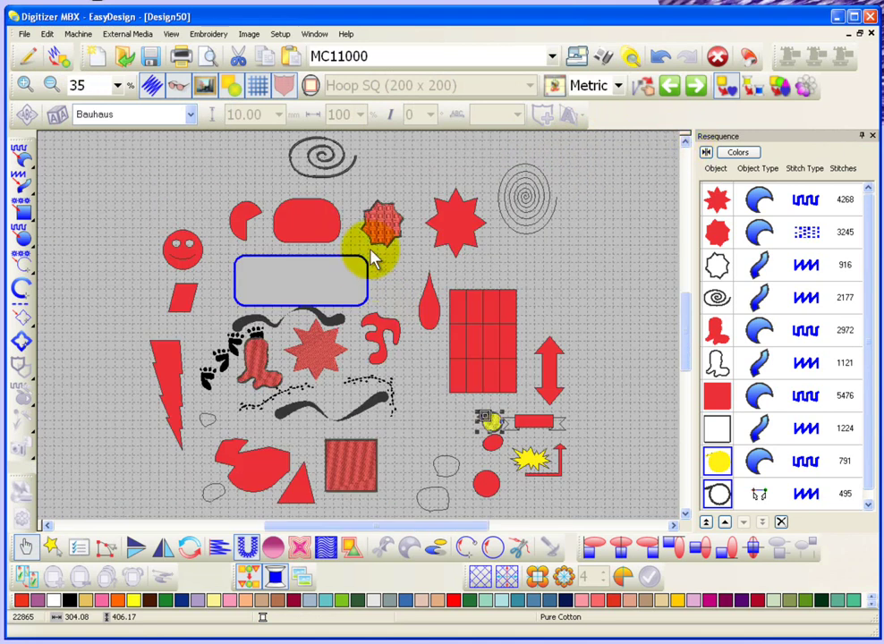
{"action": "left_click", "coordinate": [235, 87]}
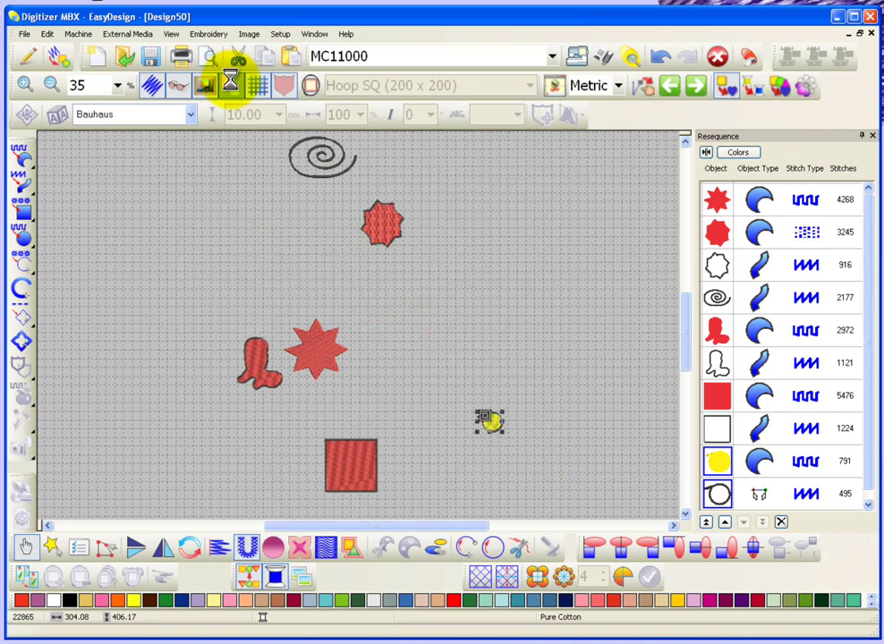
{"action": "left_click", "coordinate": [235, 87]}
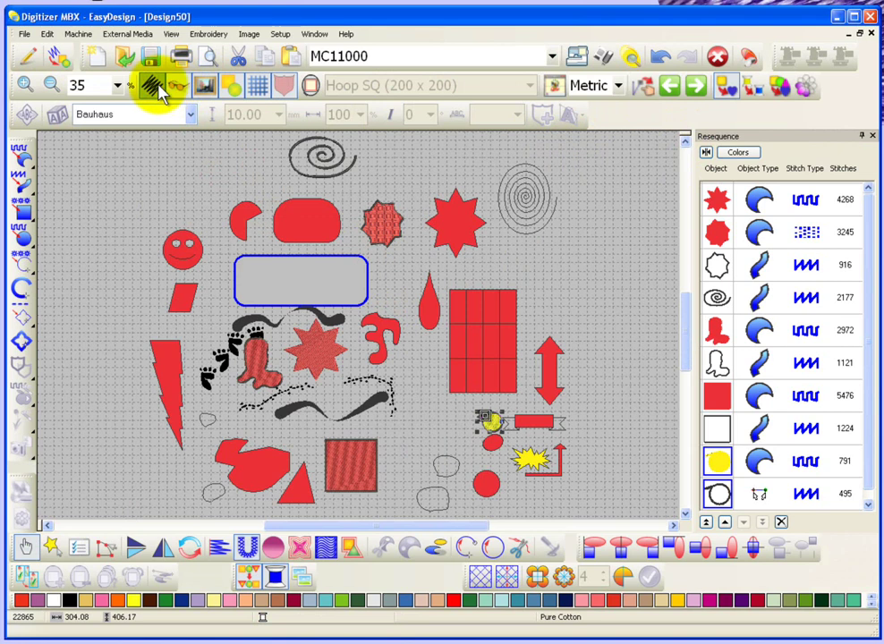
{"action": "left_click", "coordinate": [152, 87]}
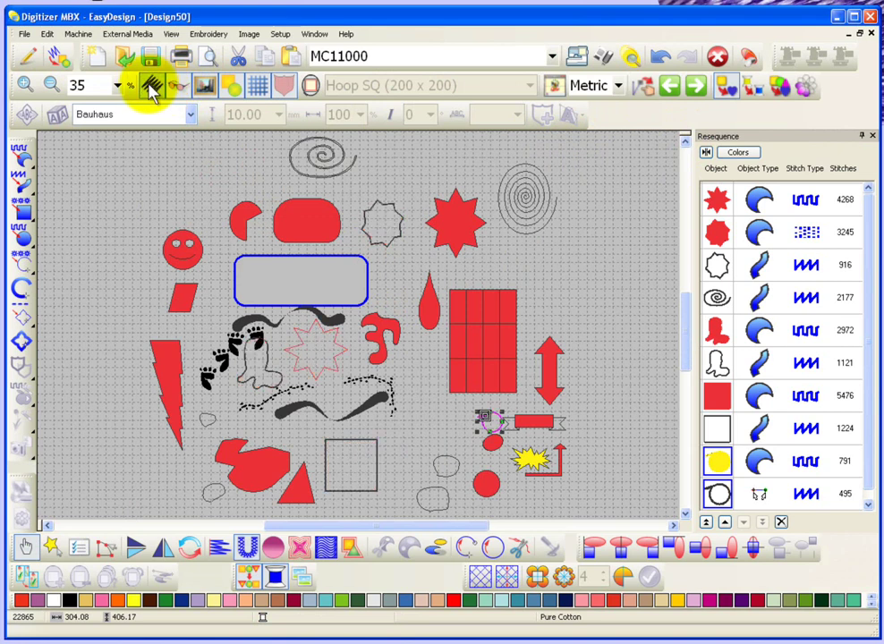
{"action": "left_click", "coordinate": [152, 86]}
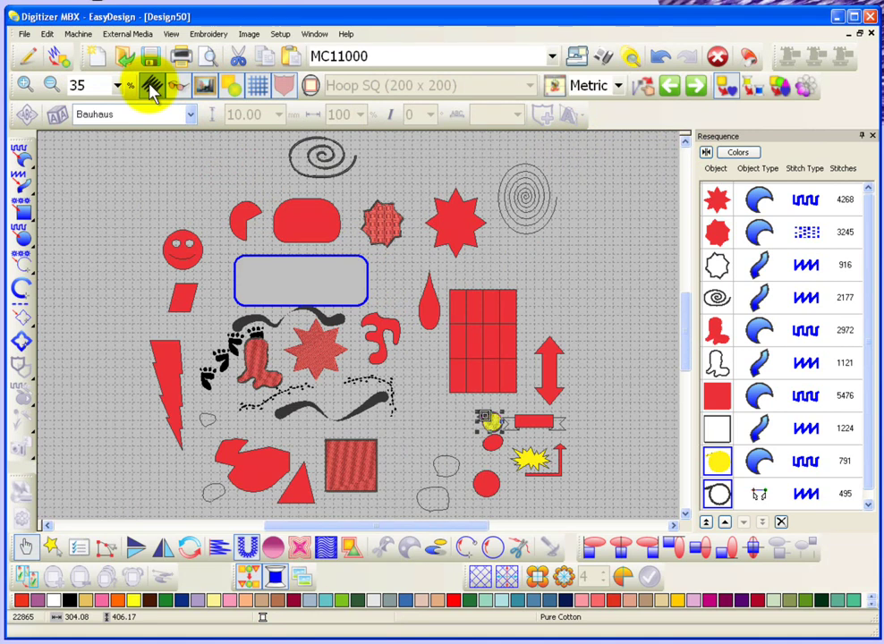
Switch back to graphics mode and zoom in on the stitched yellow callout.
{"action": "left_click", "coordinate": [24, 55]}
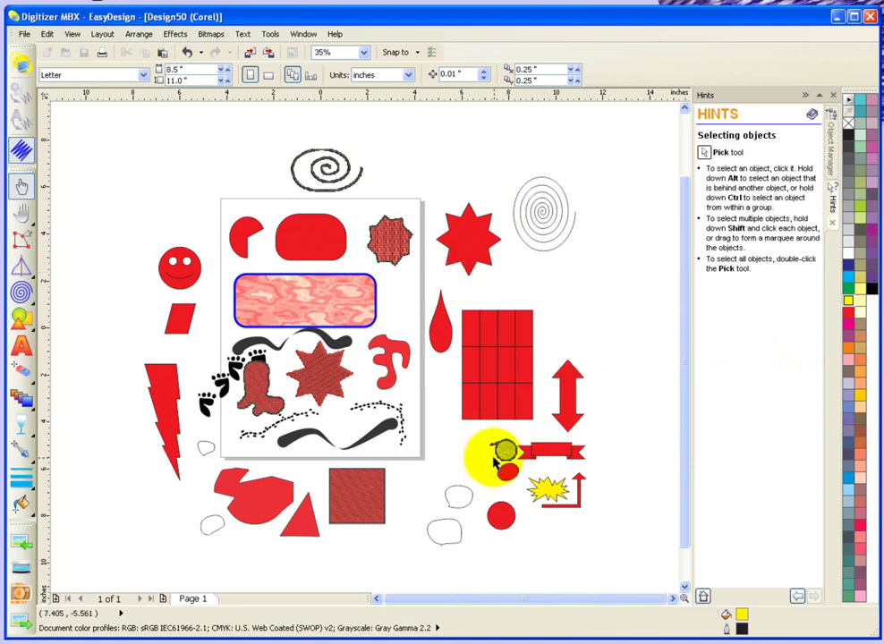
{"action": "scroll", "coordinate": [493, 462], "scroll_direction": "up", "scroll_amount": 2}
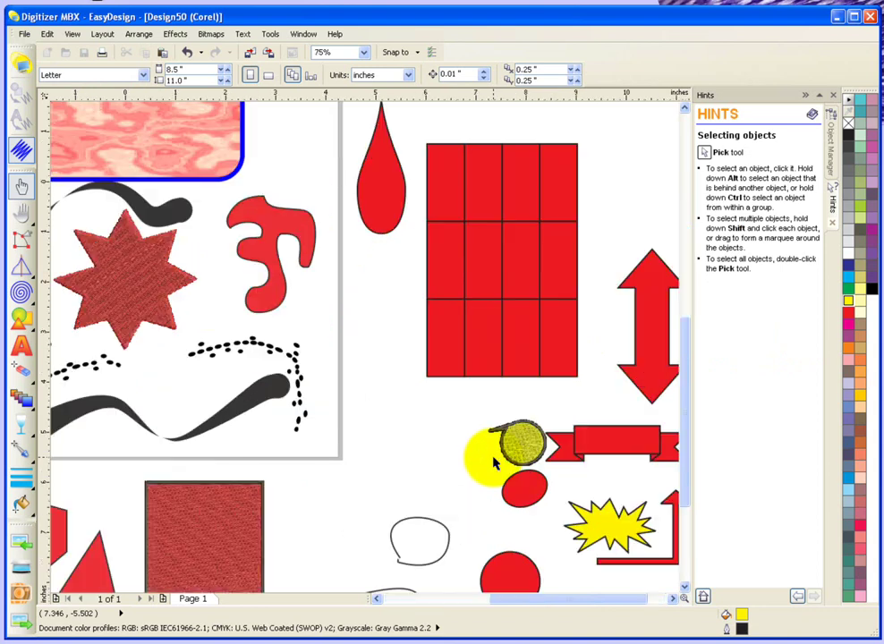
{"action": "scroll", "coordinate": [586, 490], "scroll_direction": "up", "scroll_amount": 2}
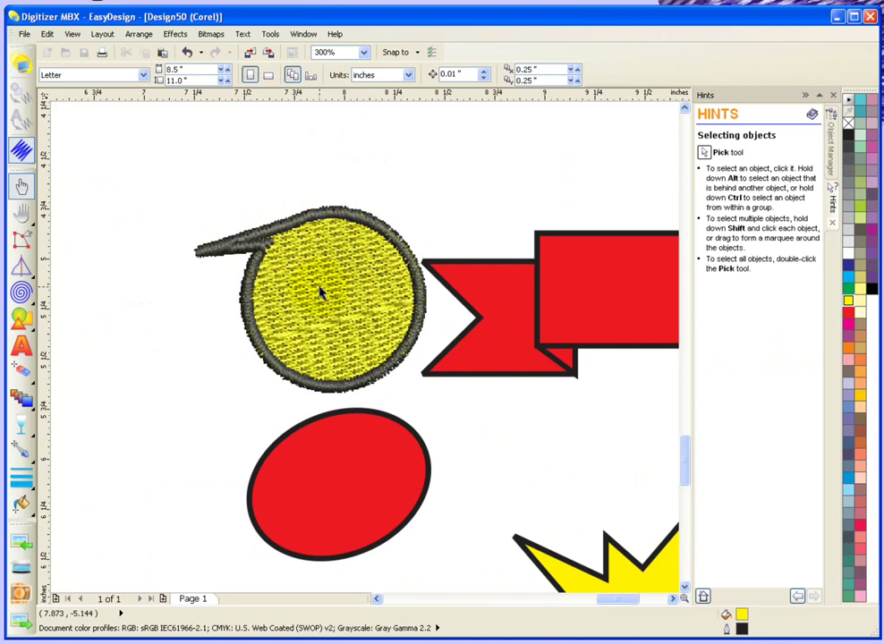
Select and deselect the ribbon banner, zoom back out, and open the Basic Vector Shapes flyout.
{"action": "left_click", "coordinate": [515, 301]}
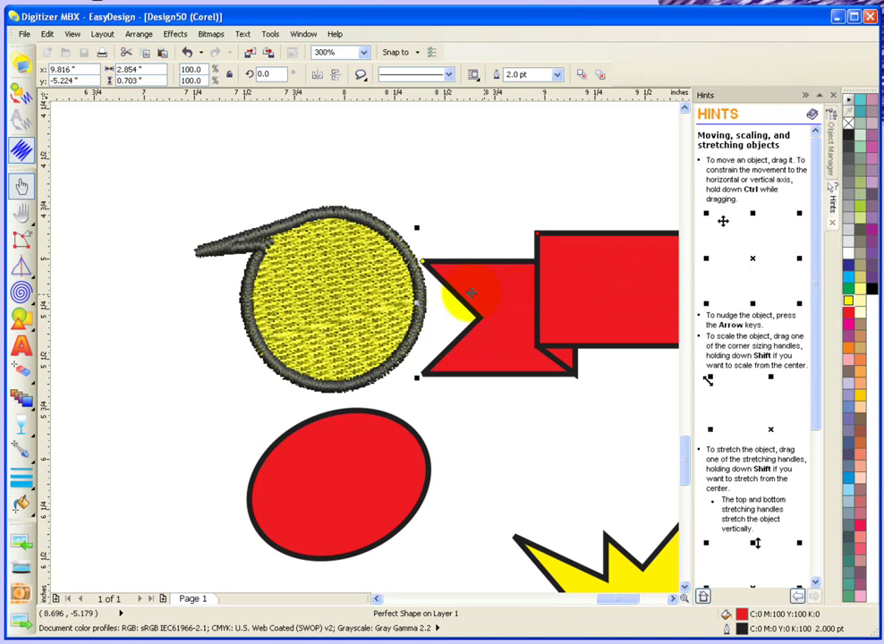
{"action": "key", "text": "Escape"}
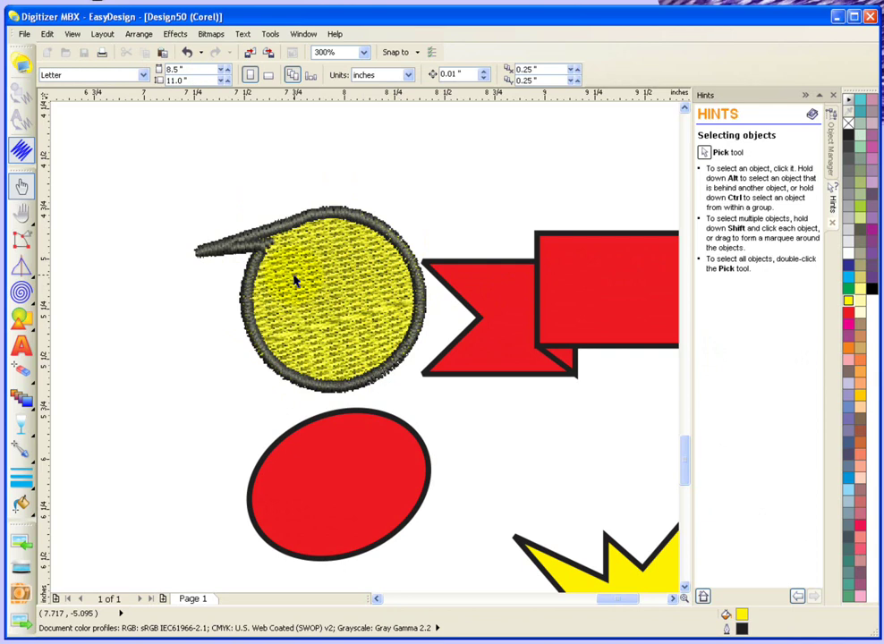
{"action": "scroll", "coordinate": [438, 211], "scroll_direction": "down", "scroll_amount": 2}
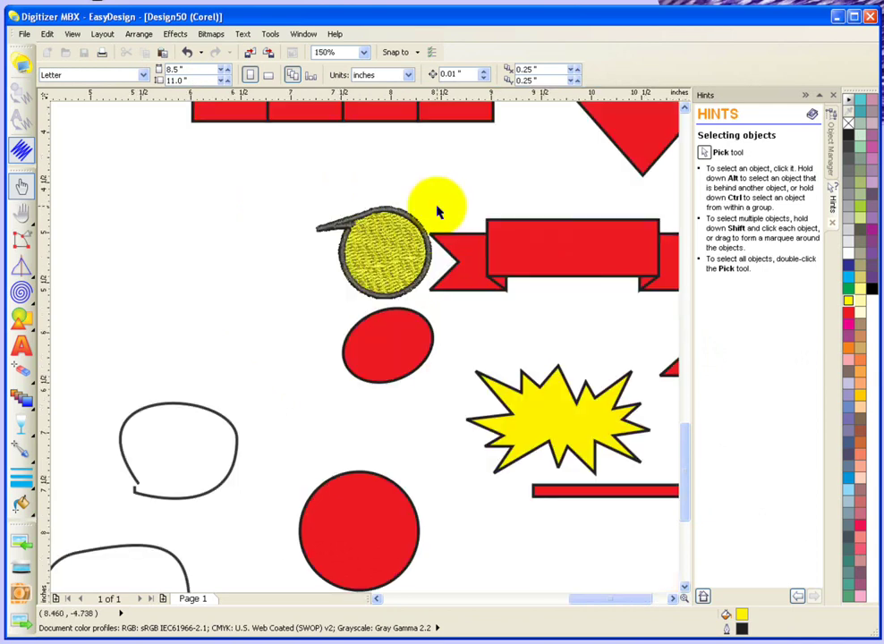
{"action": "scroll", "coordinate": [438, 211], "scroll_direction": "down", "scroll_amount": 3}
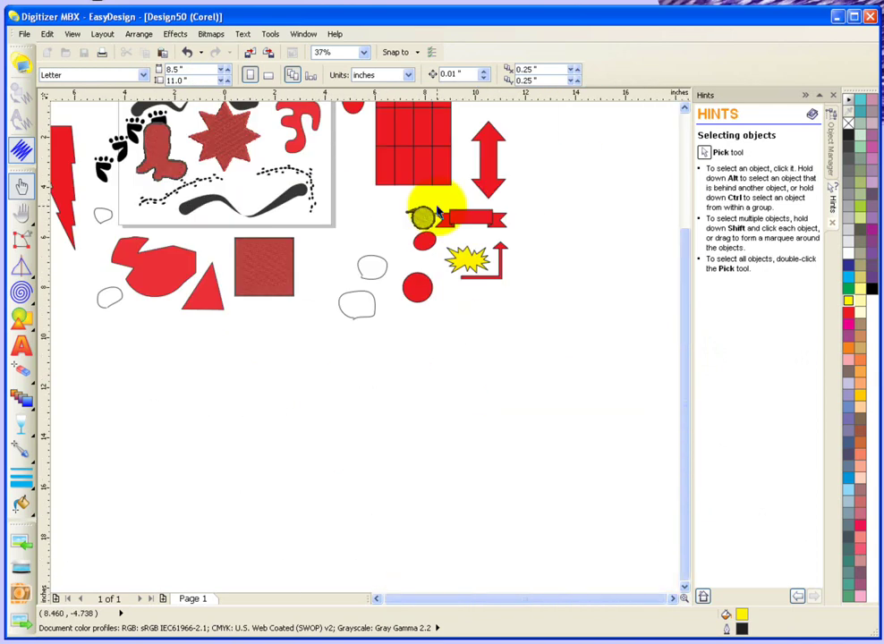
{"action": "left_click", "coordinate": [34, 334]}
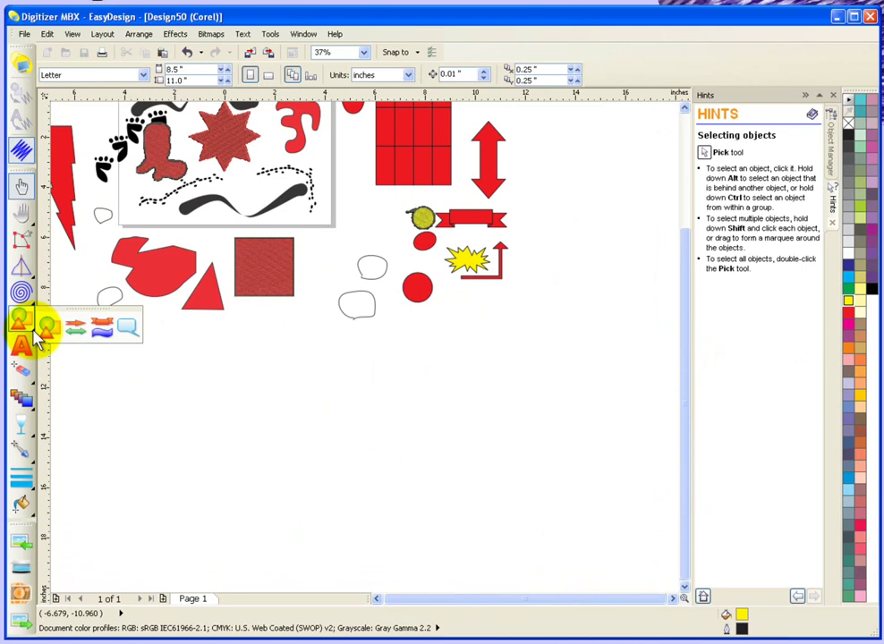